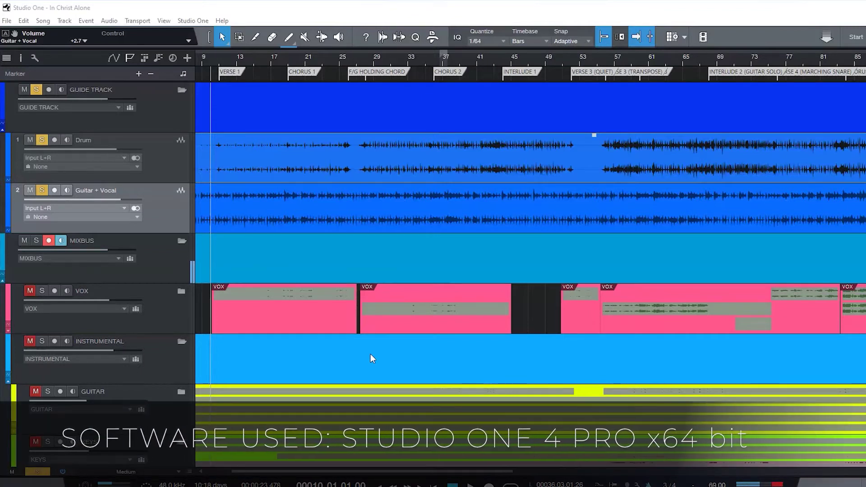
left_click(350, 379)
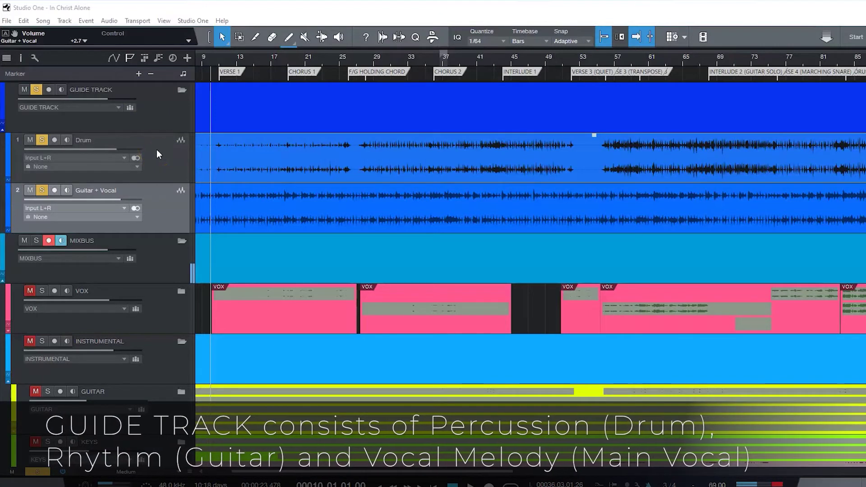
left_click(101, 153)
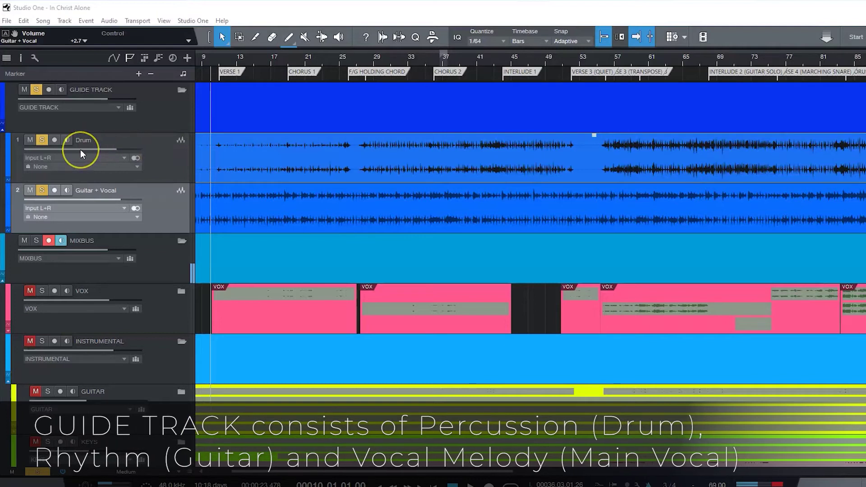
left_click(82, 144)
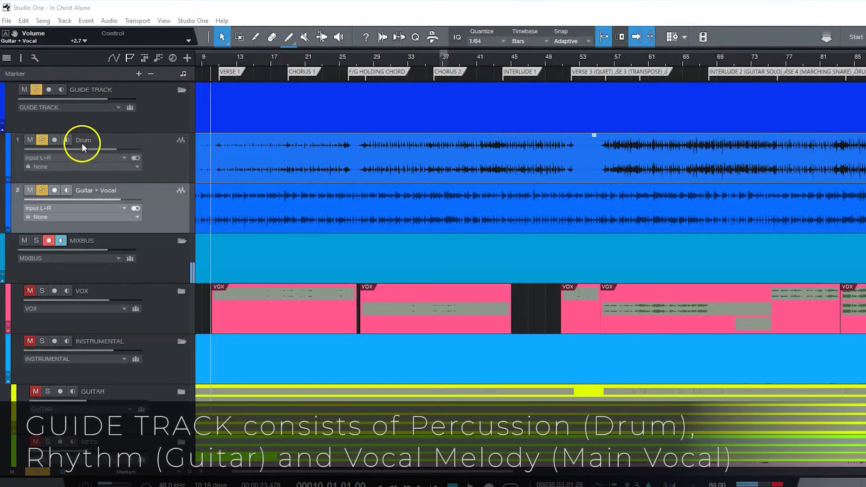
left_click(87, 197)
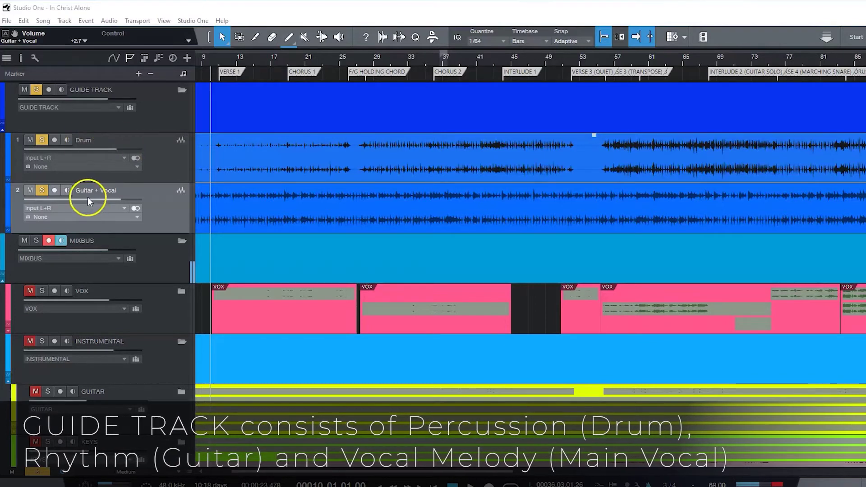
left_click(125, 203)
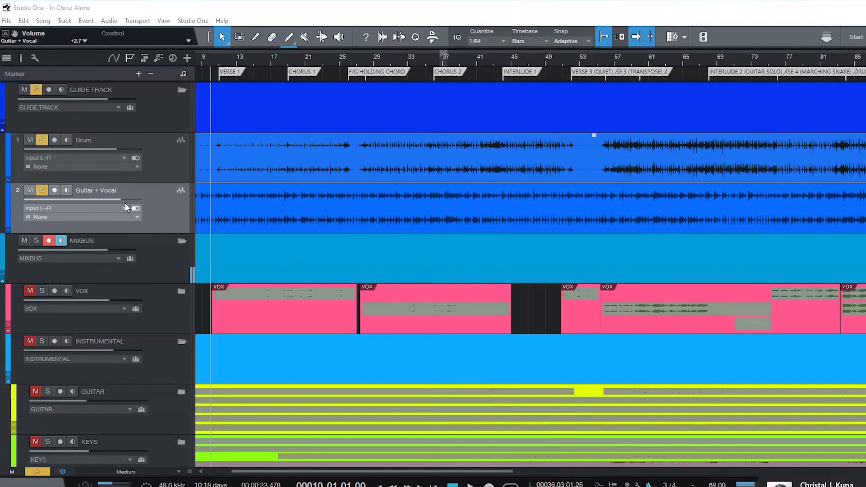
left_click(149, 203)
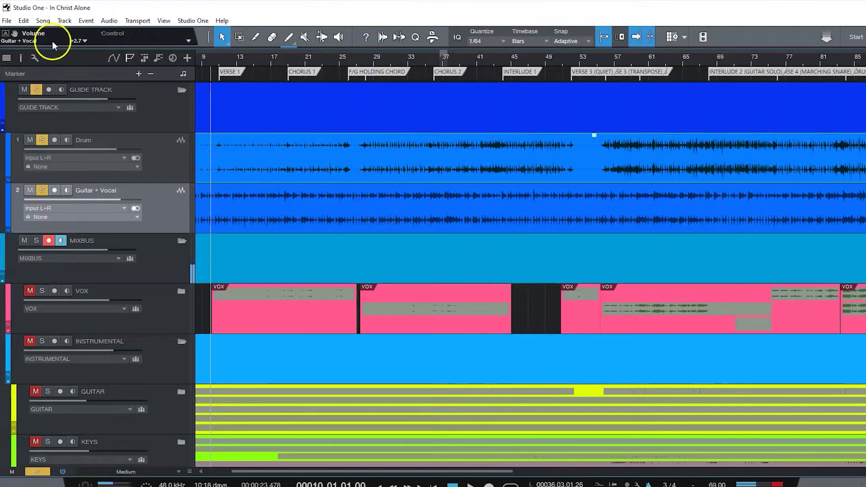
- Play back the soloed Drum and Guitar + Vocal guide tracks together from bar 10
key("space")
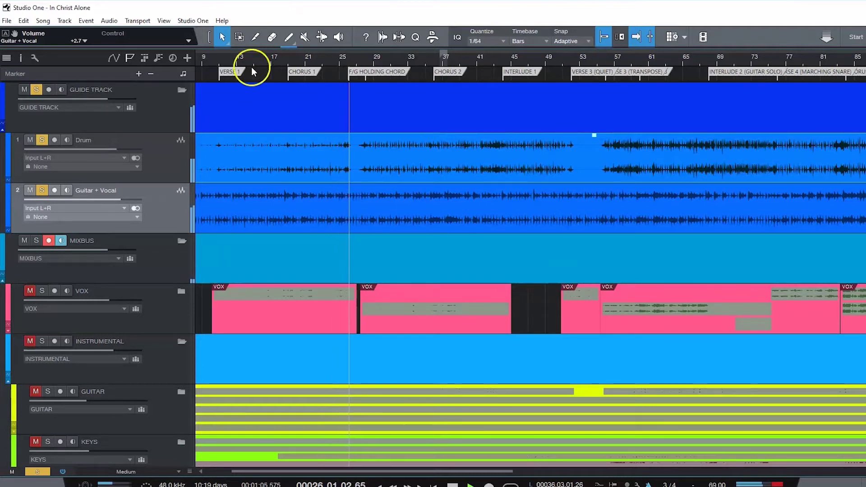
left_click(285, 97)
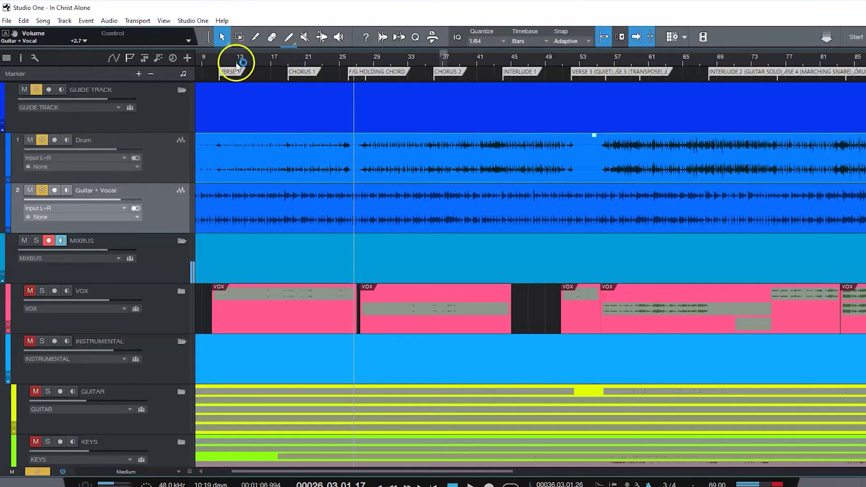
- Examine the section markers across the whole song from start to end, along with its timing and tempo settings
left_click_drag(340, 86, 402, 79)
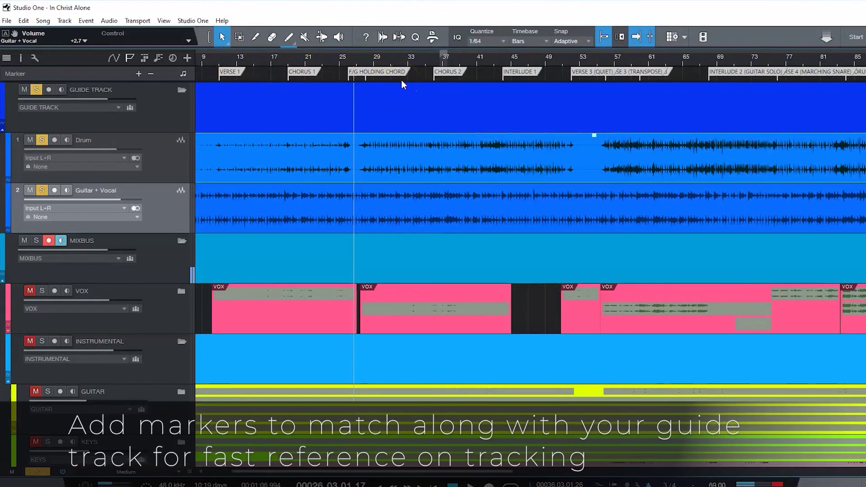
left_click(424, 65)
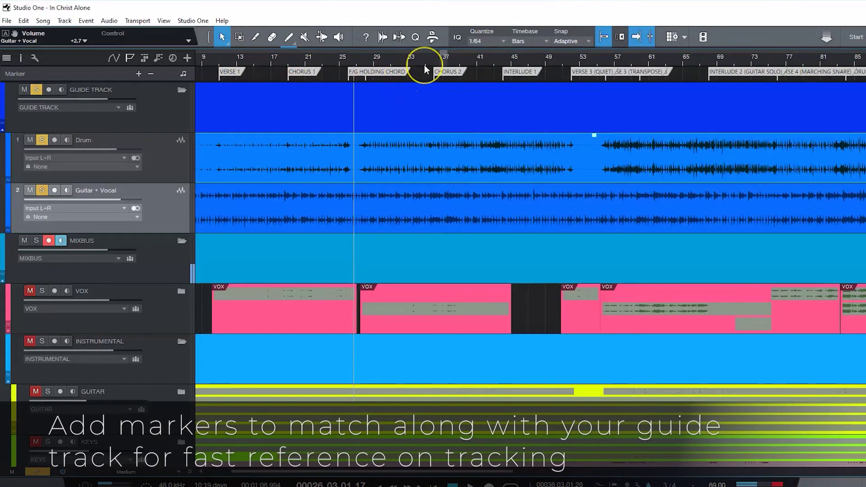
left_click_drag(565, 55, 562, 55)
left_click(208, 61)
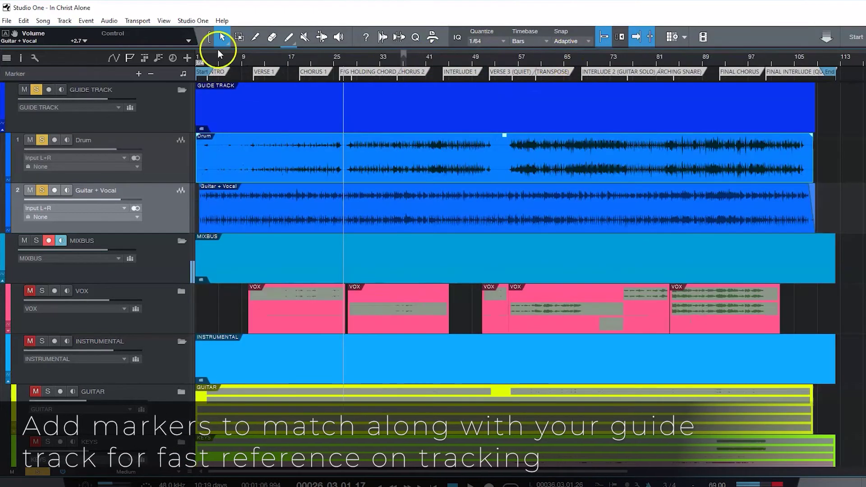
left_click(491, 112)
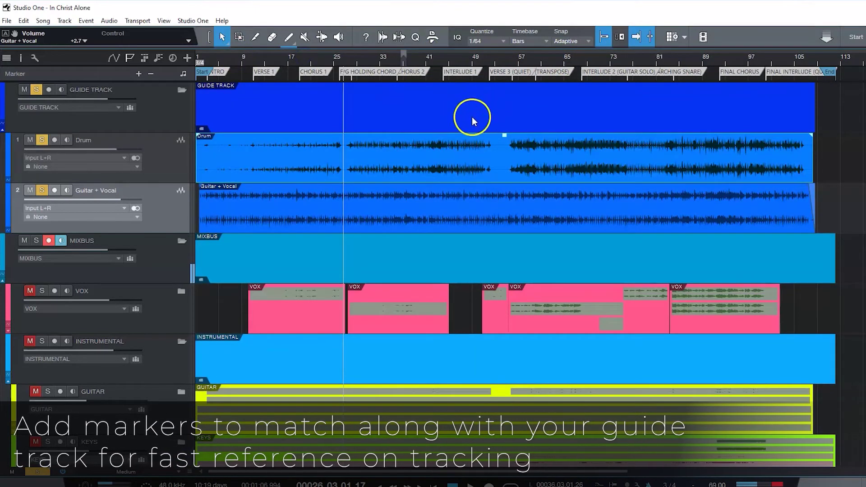
left_click(542, 154)
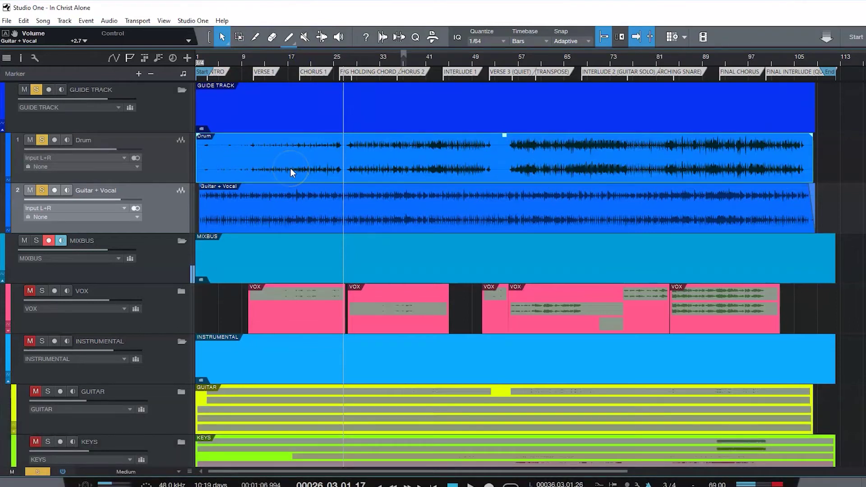
left_click(723, 286)
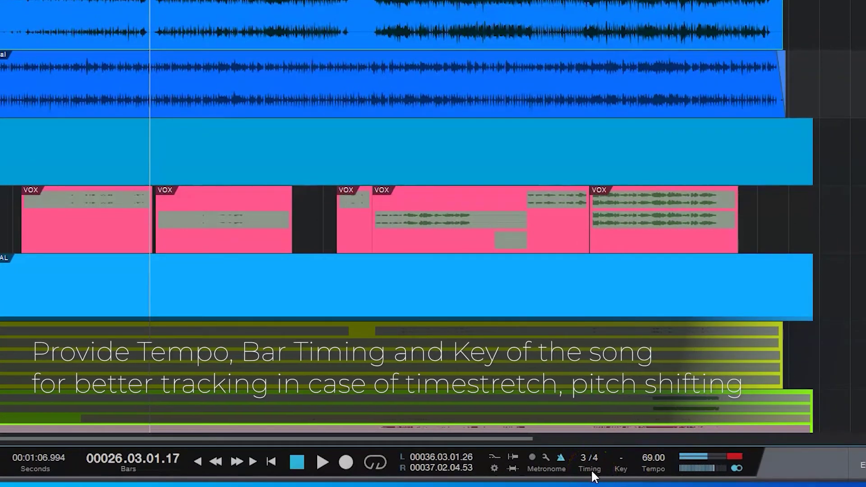
- Mute the Guitar + Vocal track and play the soloed Drum track from the Verse 1 marker at bar 11
left_click(109, 226)
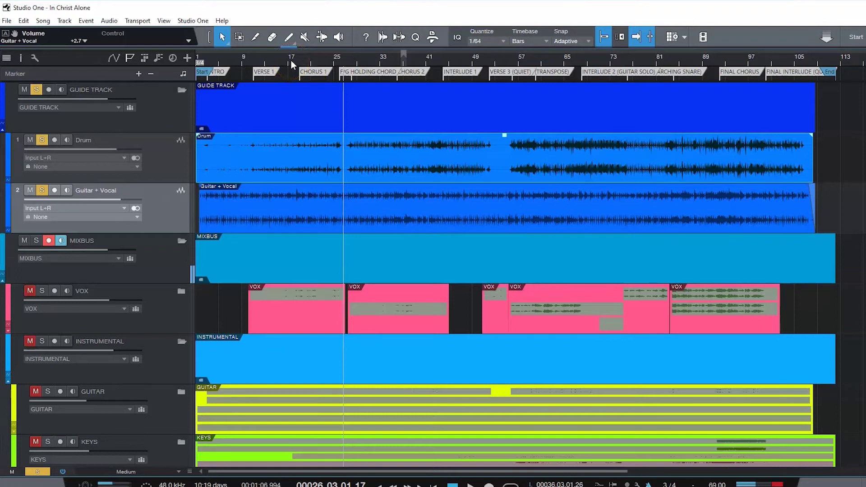
left_click(39, 191)
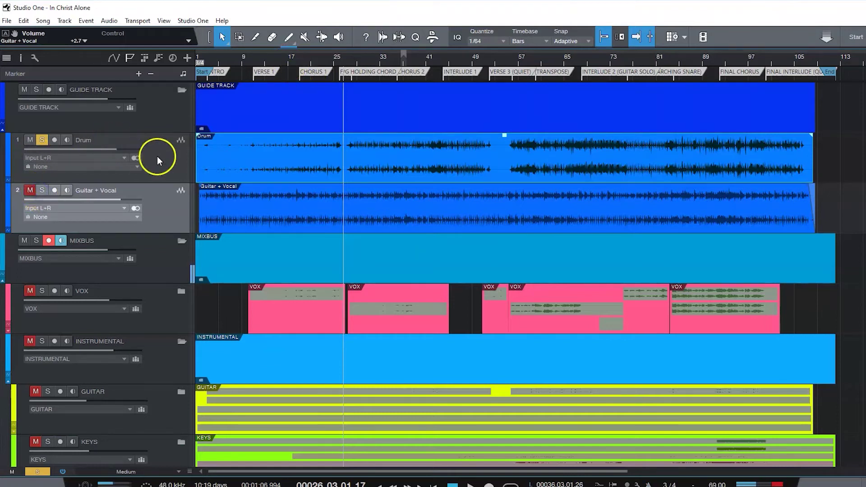
left_click(253, 61)
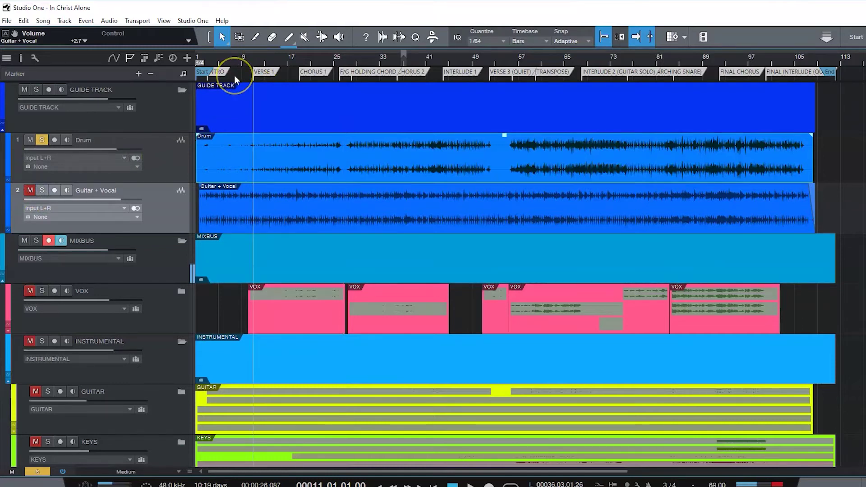
key("space")
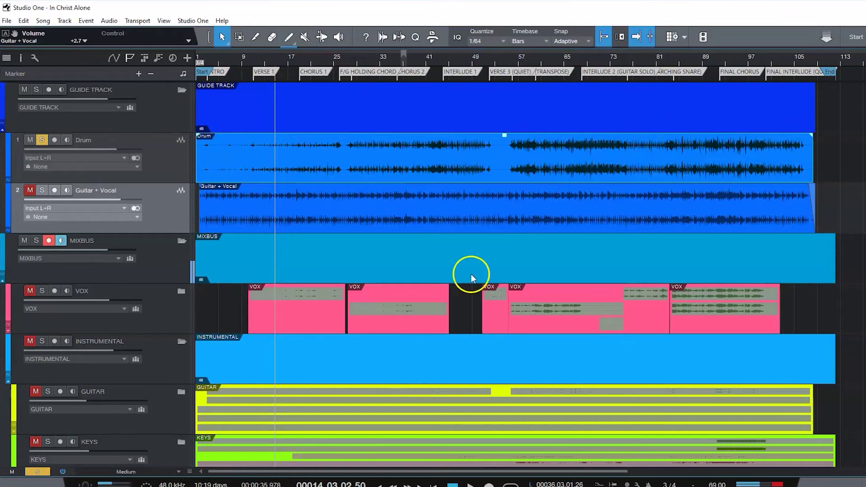
left_click(255, 60)
key("space")
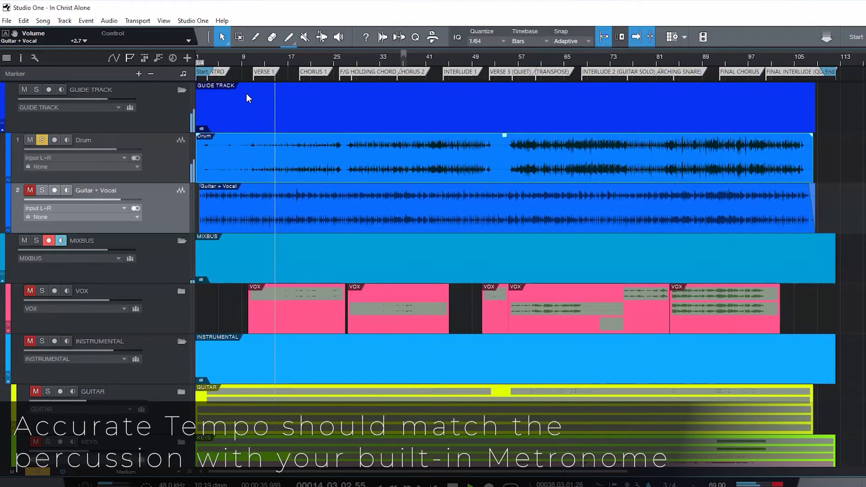
left_click(227, 166)
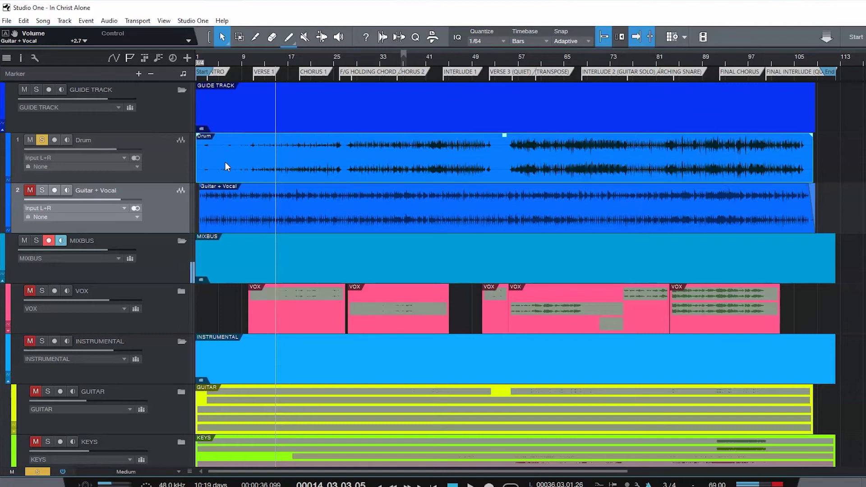
- Mute the Drum track, solo the Guitar + Vocal track and play it from just before Verse 1, at bar 10
left_click(115, 119)
key("s")
left_click(249, 59)
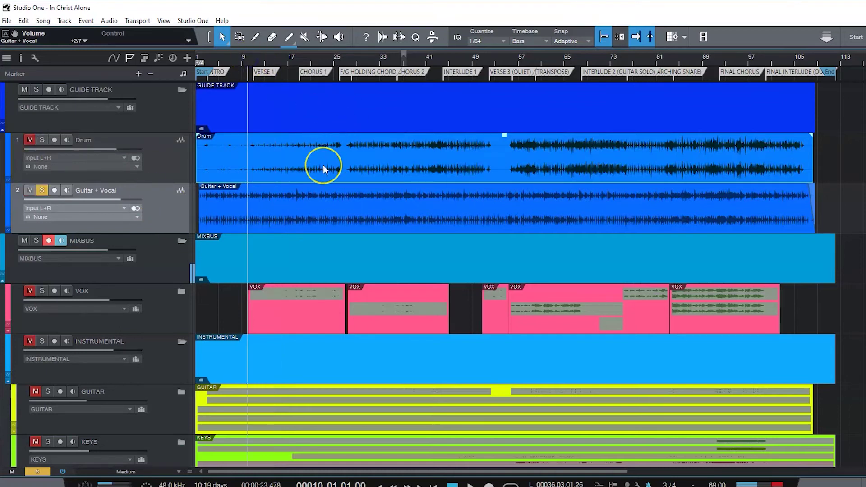
left_click(466, 213)
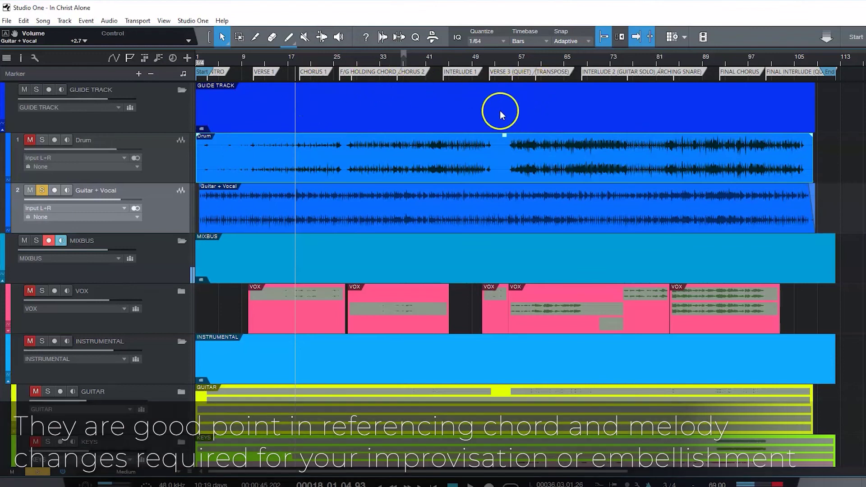
left_click(251, 64)
key("space")
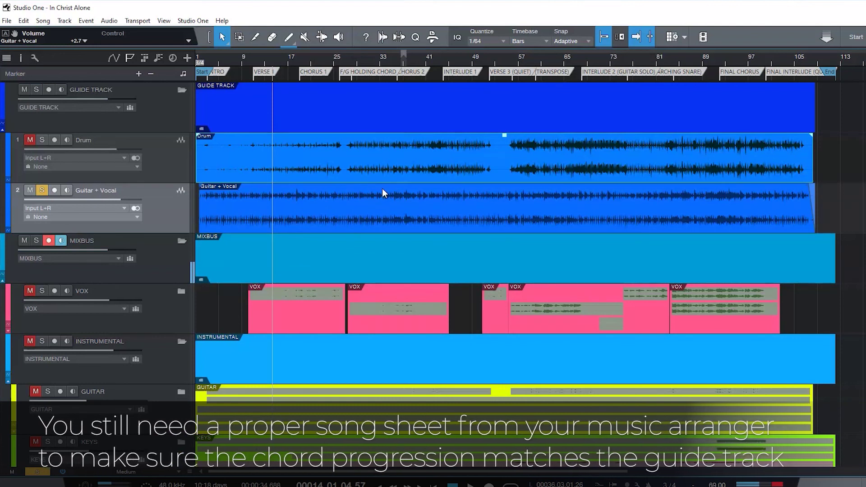
left_click(387, 202)
left_click(386, 139)
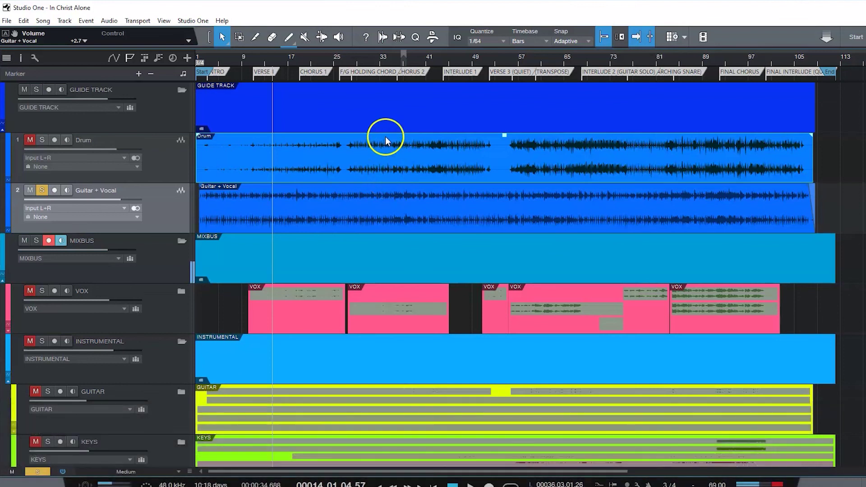